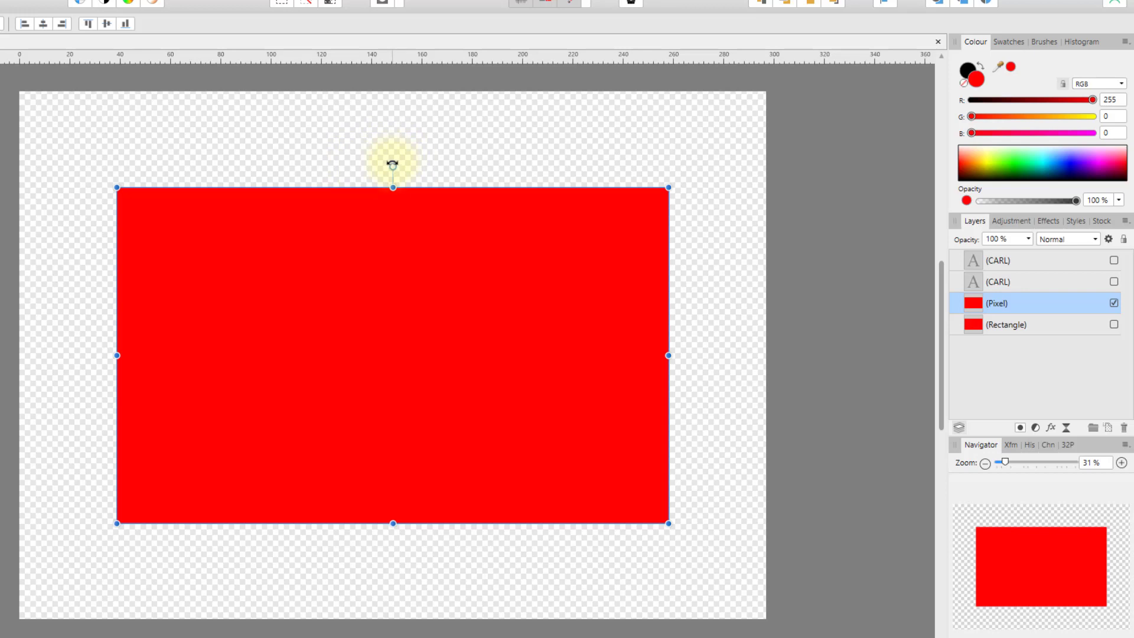
Step: Try transforming the red pixel rectangle with its rotation handle and by shearing its top and right sides
mouse_move(392, 163)
mouse_down()
mouse_move(372, 169)
mouse_move(413, 166)
mouse_move(359, 164)
mouse_move(403, 167)
mouse_move(367, 167)
mouse_move(389, 166)
mouse_move(382, 152)
mouse_move(393, 152)
mouse_up()
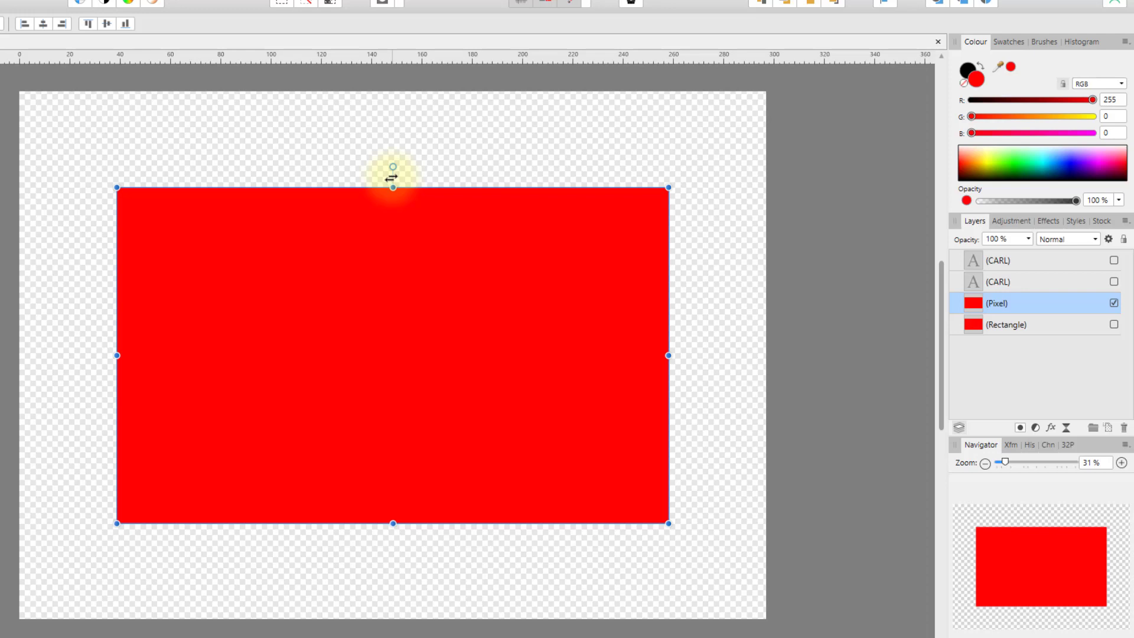
mouse_move(391, 177)
mouse_down()
mouse_move(313, 178)
mouse_move(479, 179)
mouse_move(283, 179)
mouse_move(393, 182)
mouse_up()
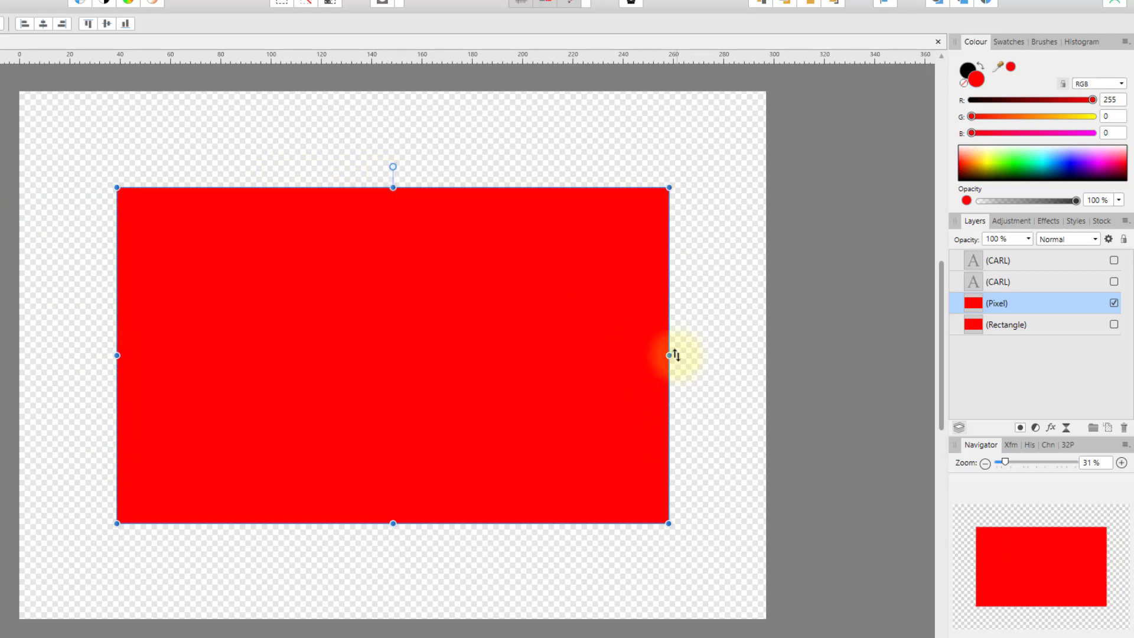
mouse_move(676, 354)
mouse_down()
mouse_move(678, 278)
mouse_move(699, 452)
mouse_move(699, 281)
mouse_move(705, 415)
mouse_move(694, 353)
mouse_up()
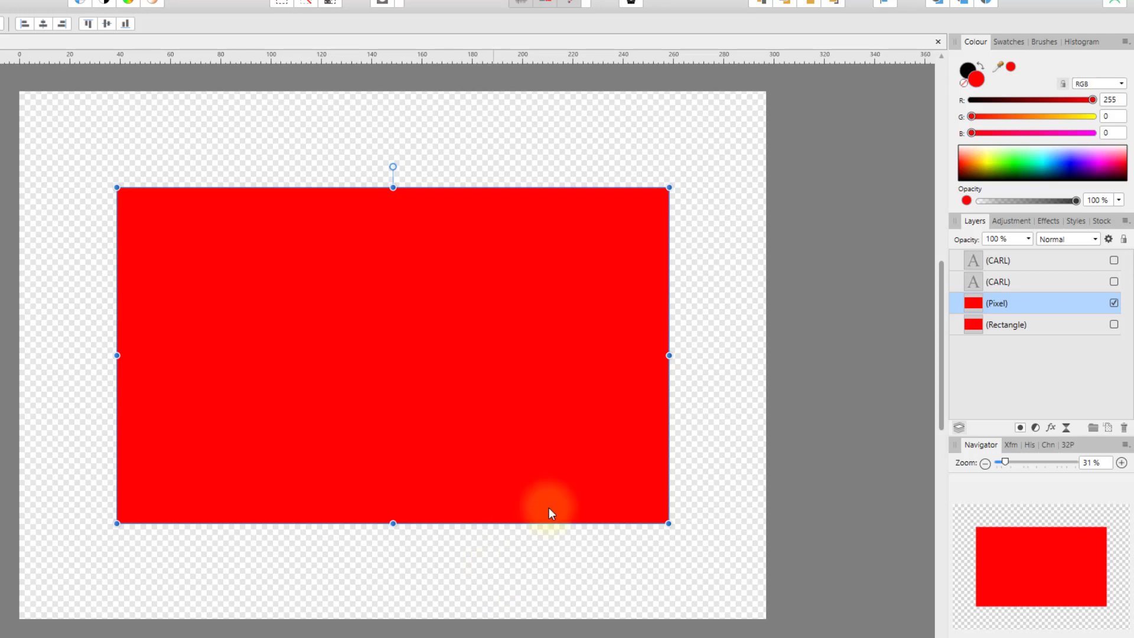
Step: Hide the red pixel rectangle layer, and show and select the lower of the two text layers
click(1113, 303)
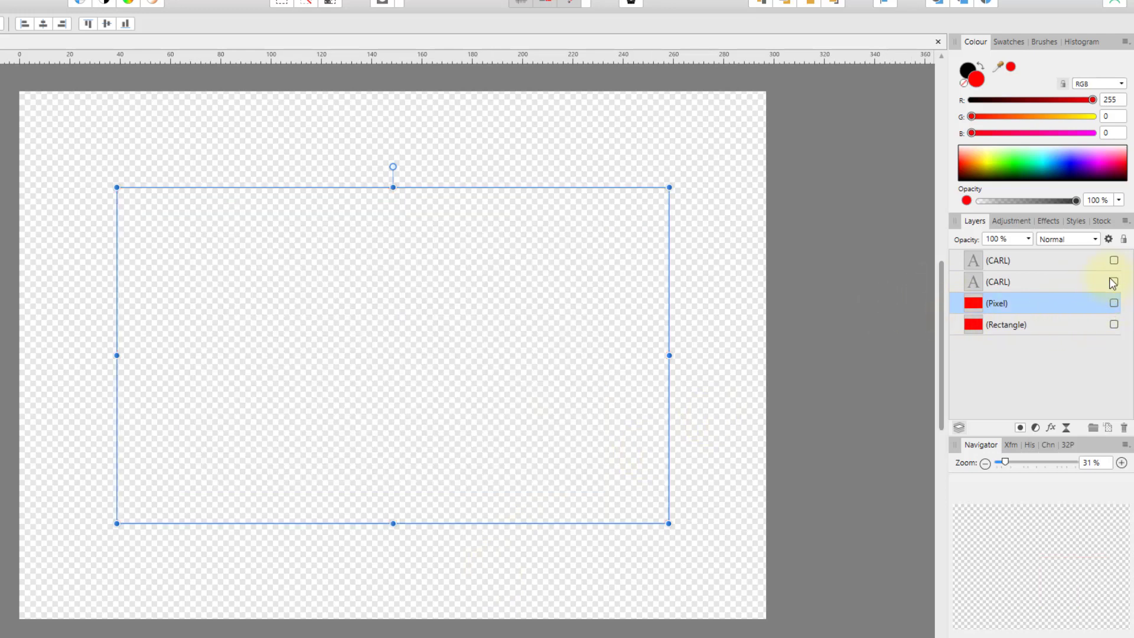
click(1113, 282)
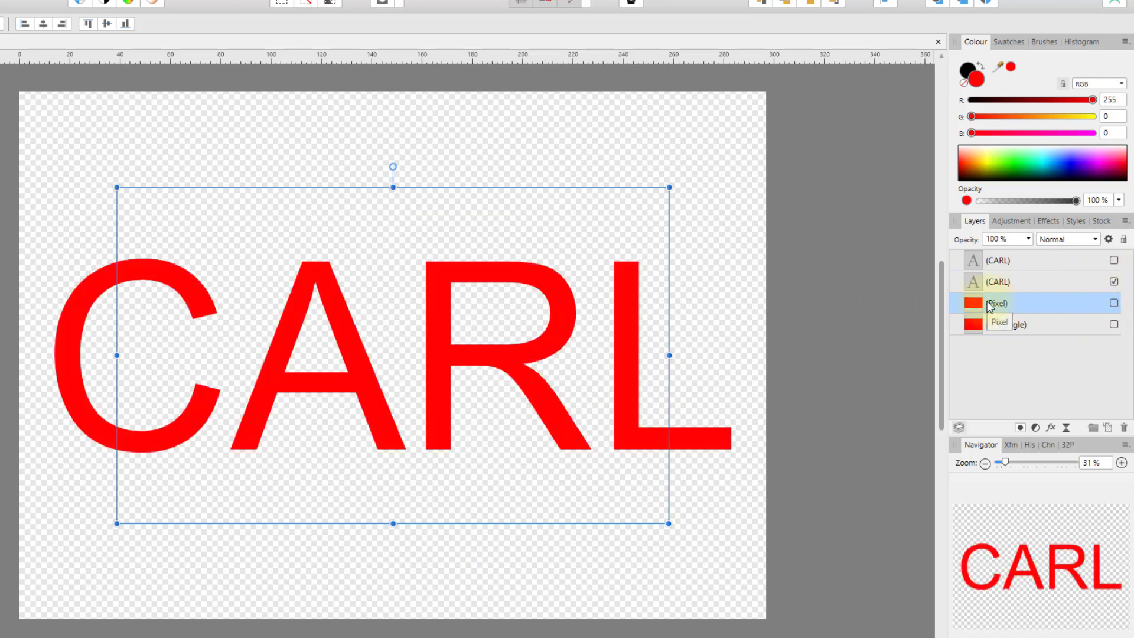
click(1004, 282)
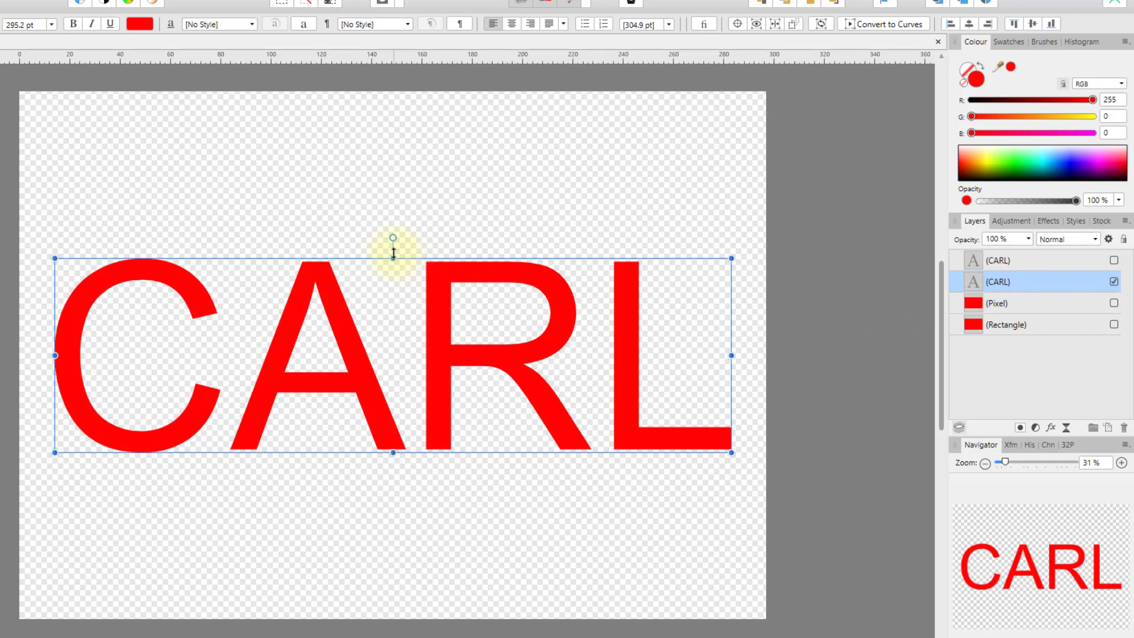
Step: Shear the text with its top edge leftward, bottom edge rightward, right side upward and left side downward
drag(392, 251, 361, 249)
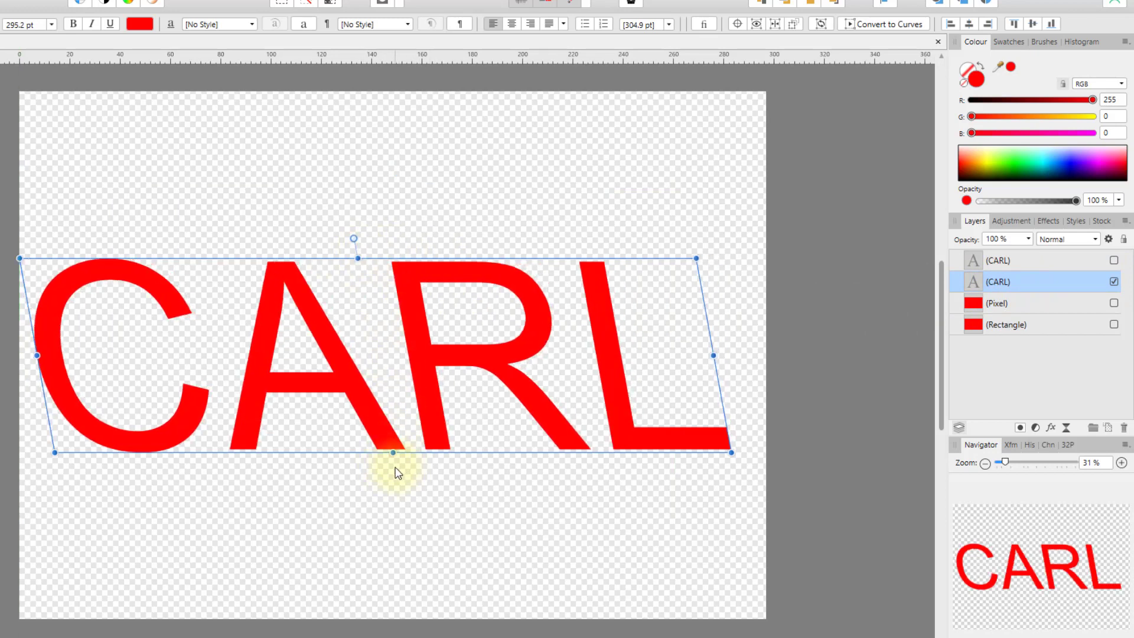
drag(393, 461, 422, 461)
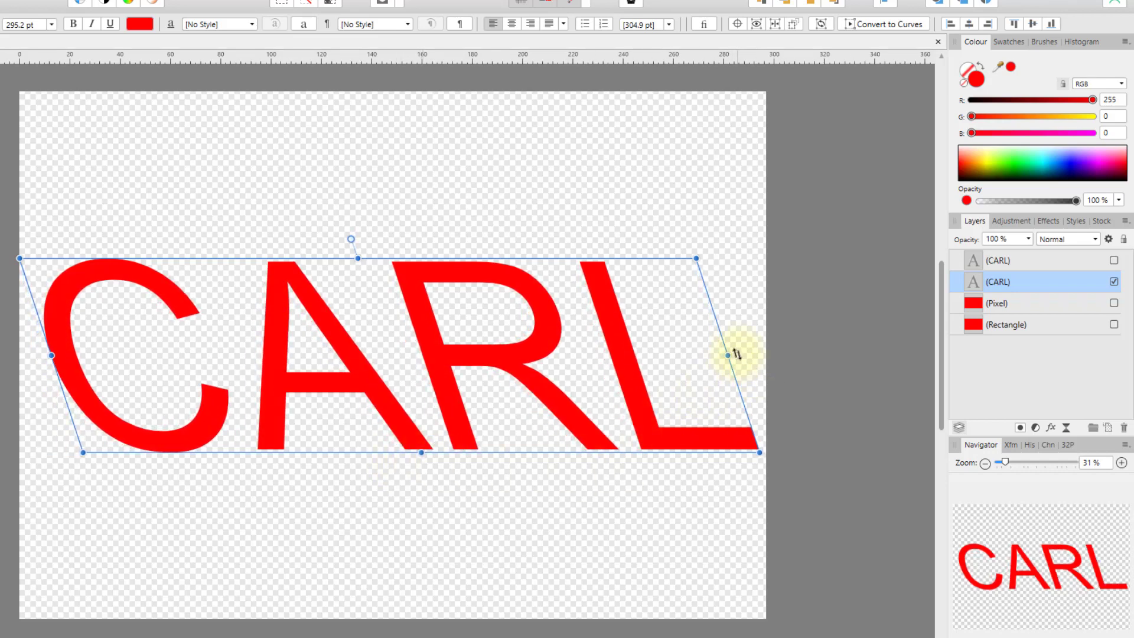
drag(734, 349, 721, 202)
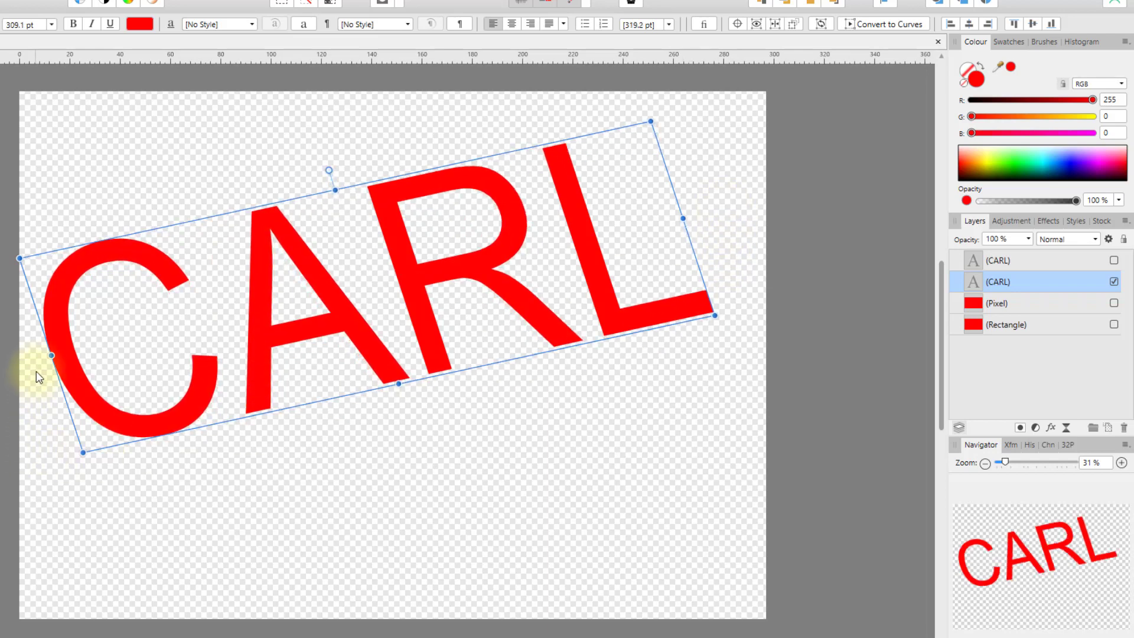
drag(46, 359, 82, 494)
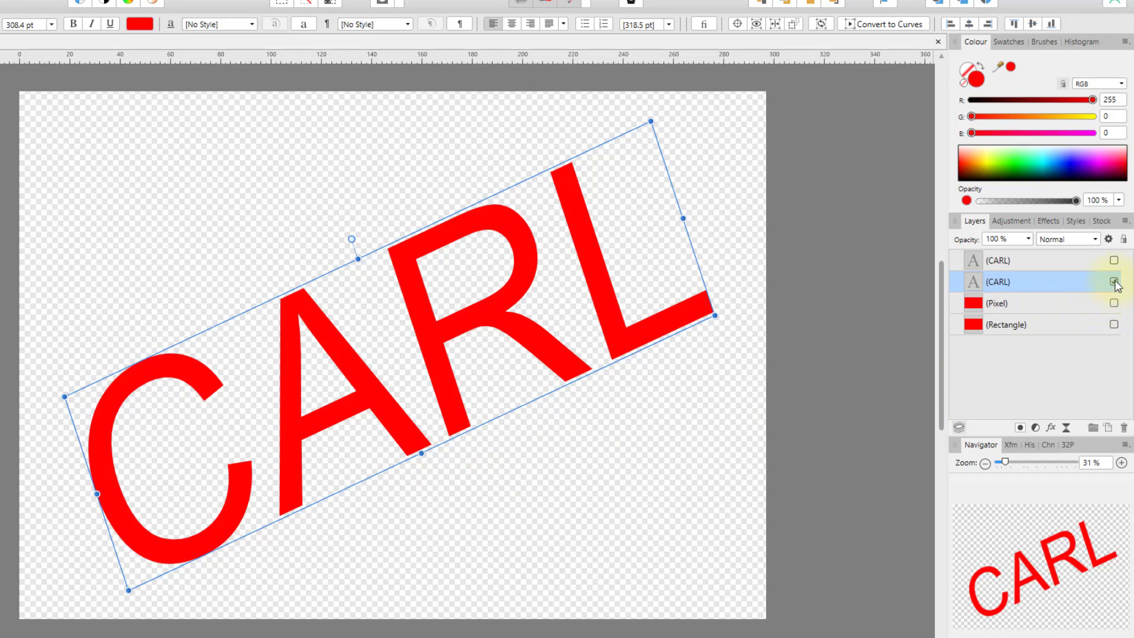
Step: Hide the sheared text layer, and select and show the Rectangle layer
click(1113, 281)
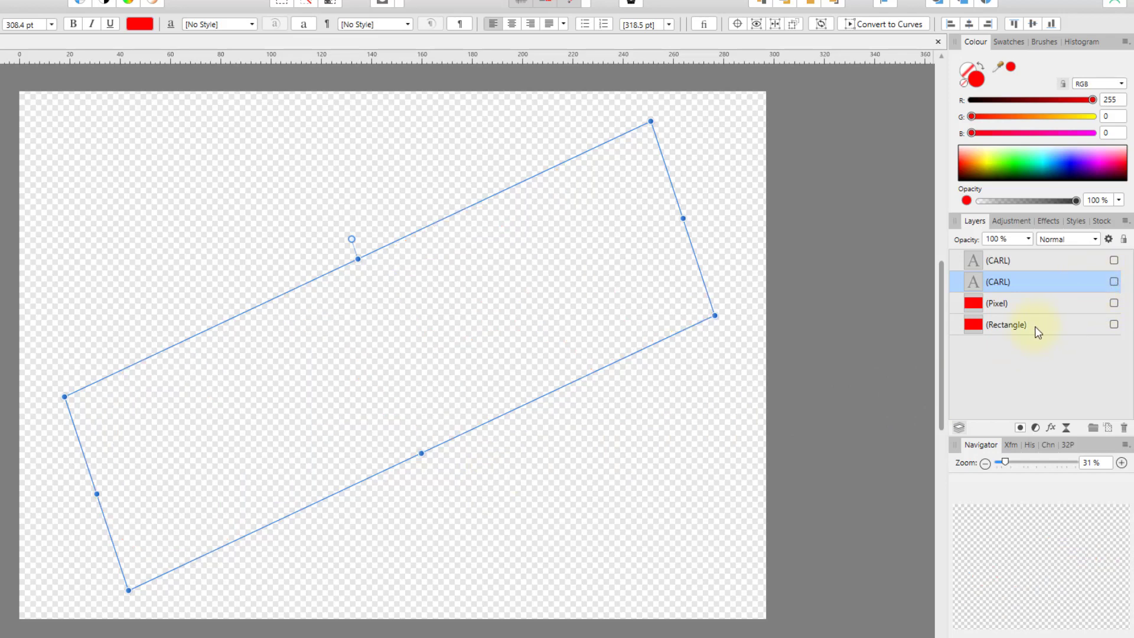
click(1048, 326)
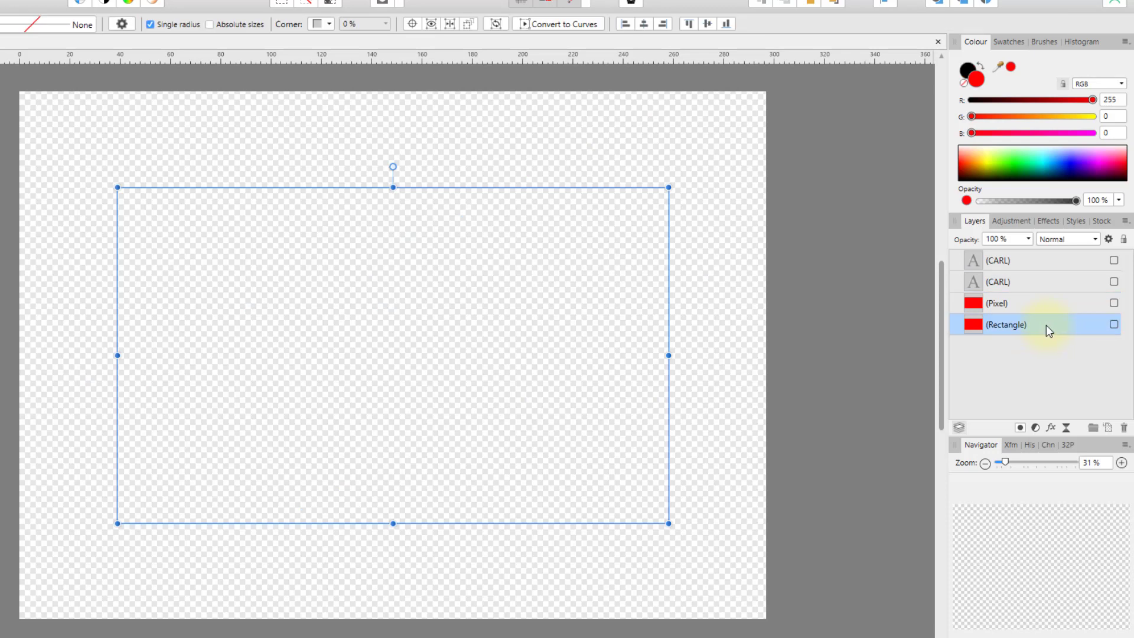
click(1113, 324)
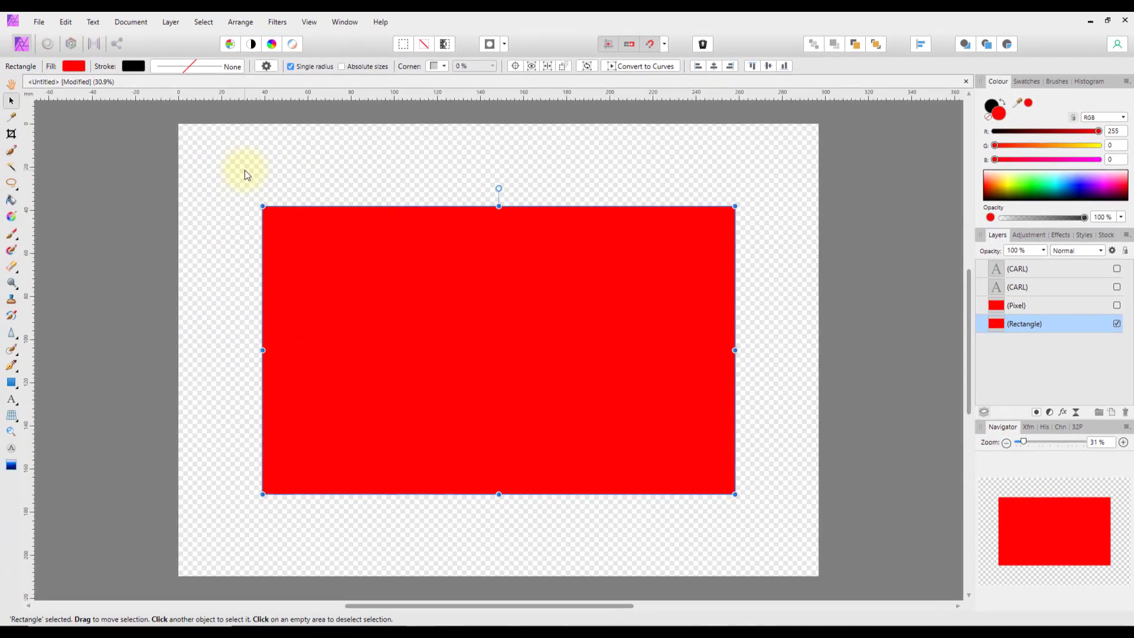
Step: Start the Shear distort filter on the rectangle and nudge the vertical curve's top node and the horizontal curve's left node
click(278, 22)
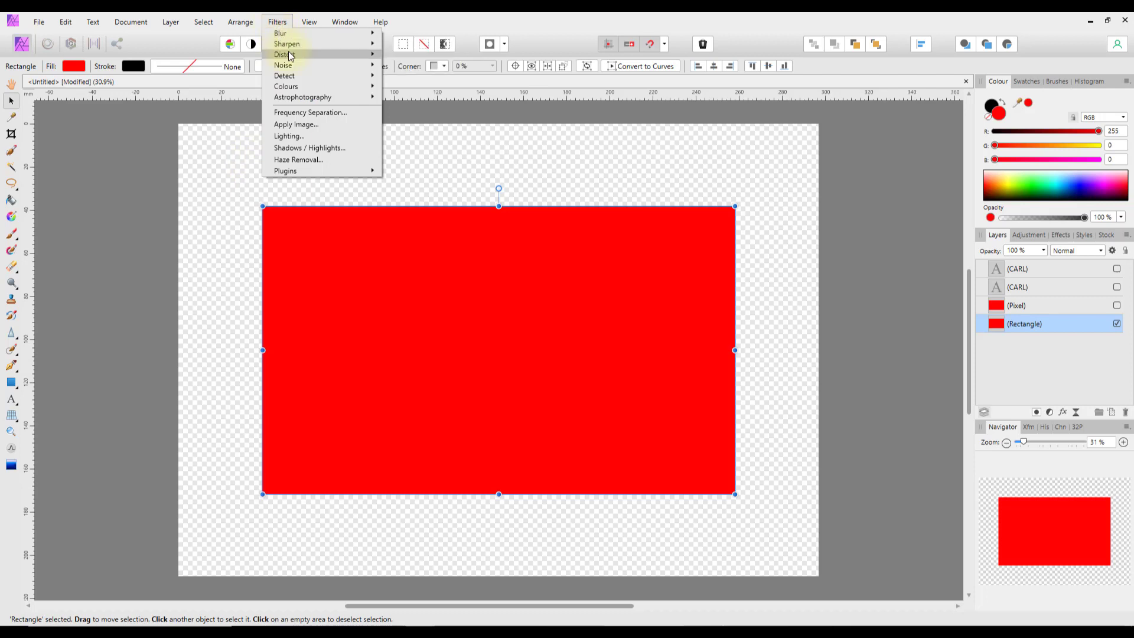
mouse_move(329, 75)
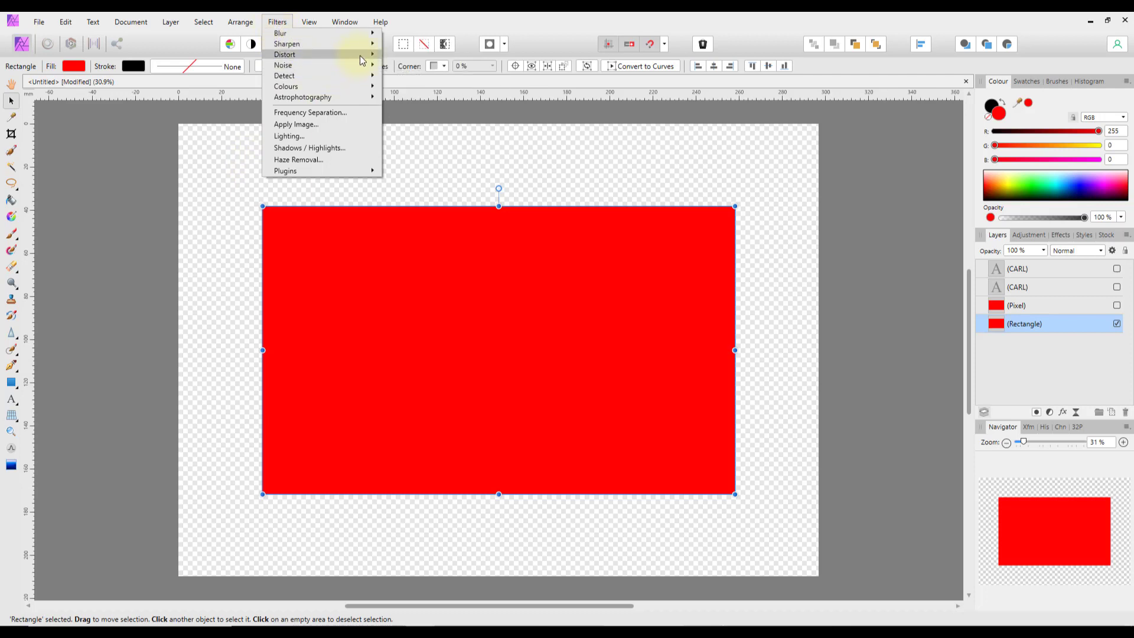
mouse_move(361, 56)
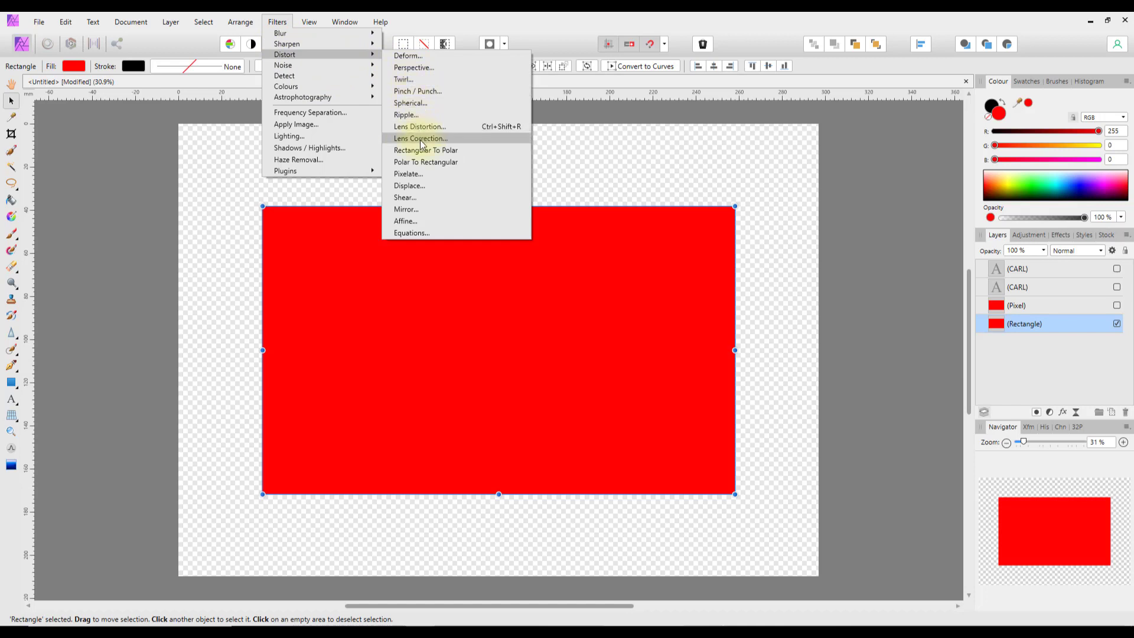
click(402, 198)
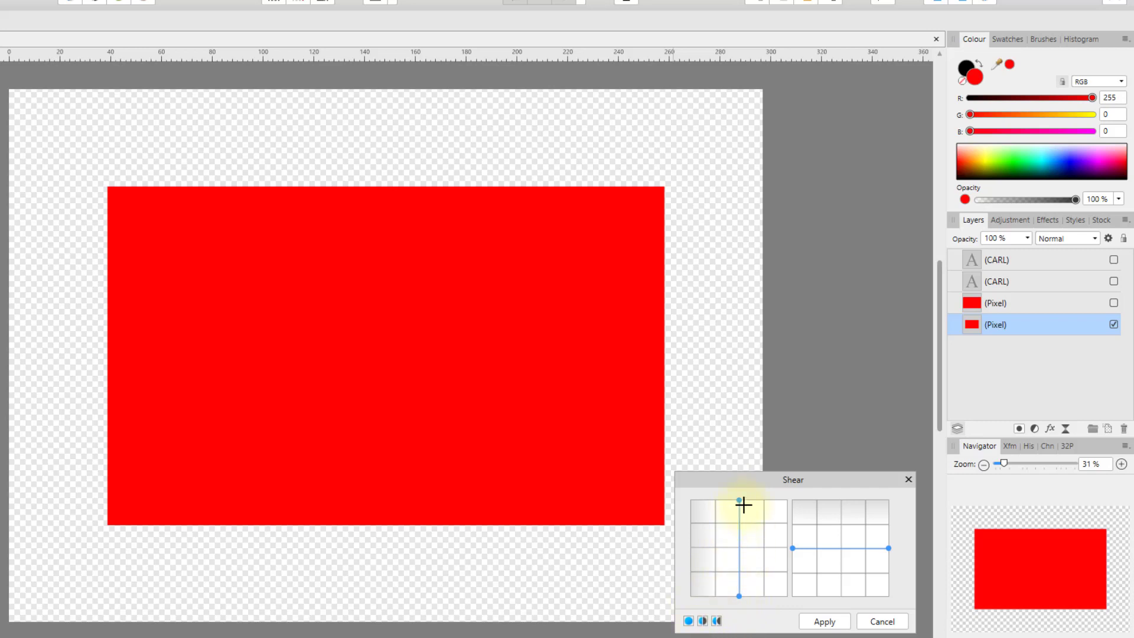
mouse_move(738, 499)
mouse_down()
mouse_move(693, 502)
mouse_move(789, 502)
mouse_move(740, 506)
mouse_up()
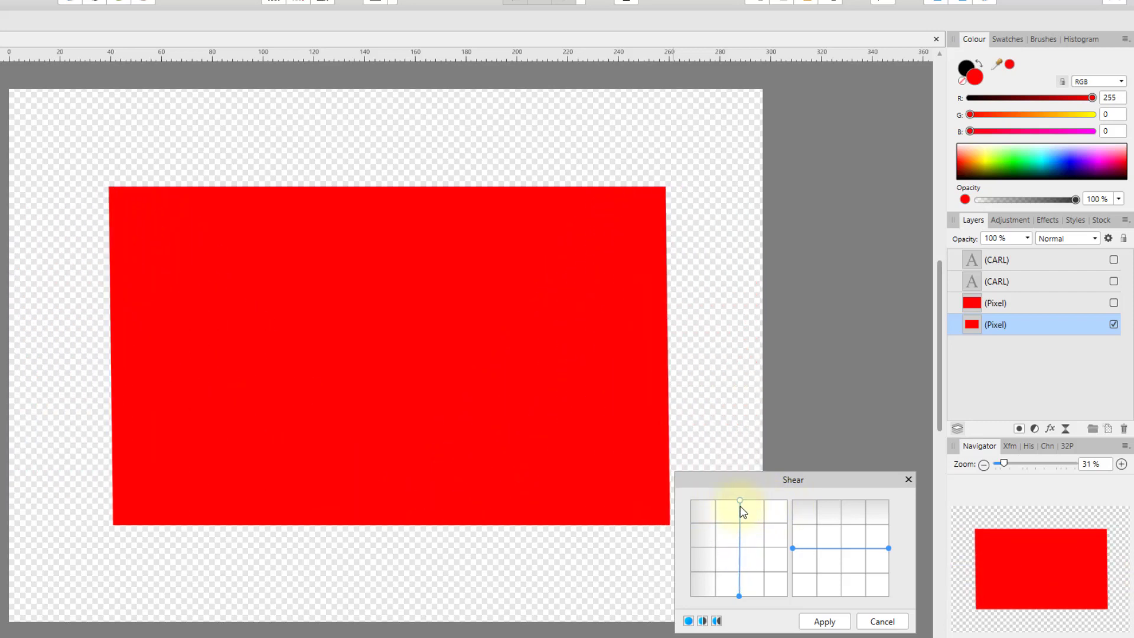
mouse_move(793, 548)
mouse_down()
mouse_move(792, 502)
mouse_move(793, 592)
mouse_move(790, 549)
mouse_up()
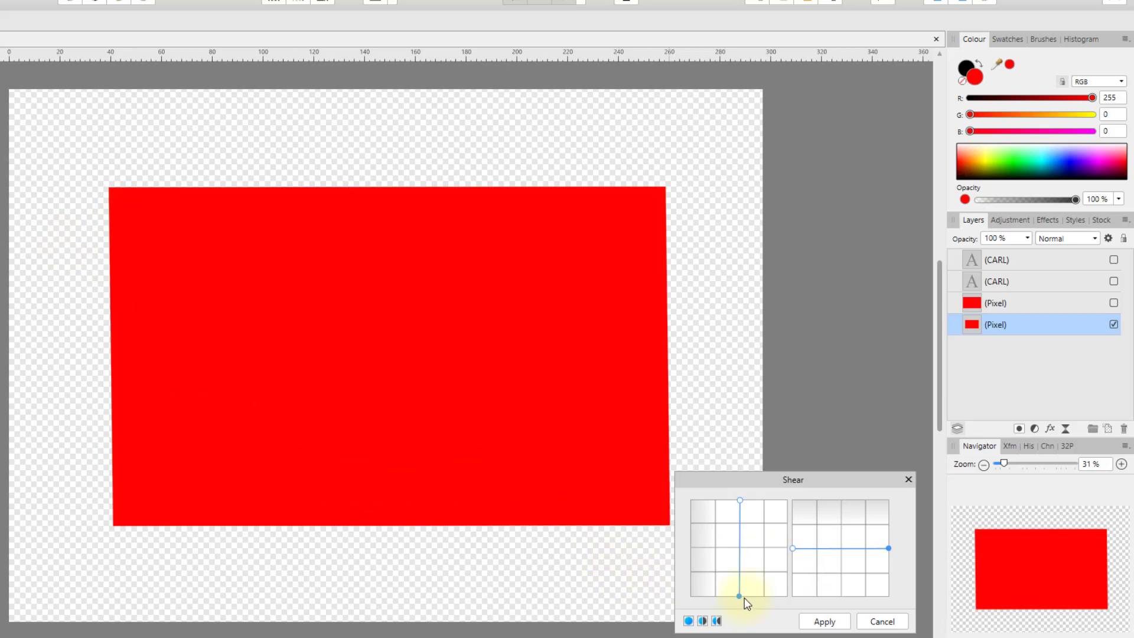
Step: Try bending the vertical shear curve with a node added at its midpoint
click(739, 547)
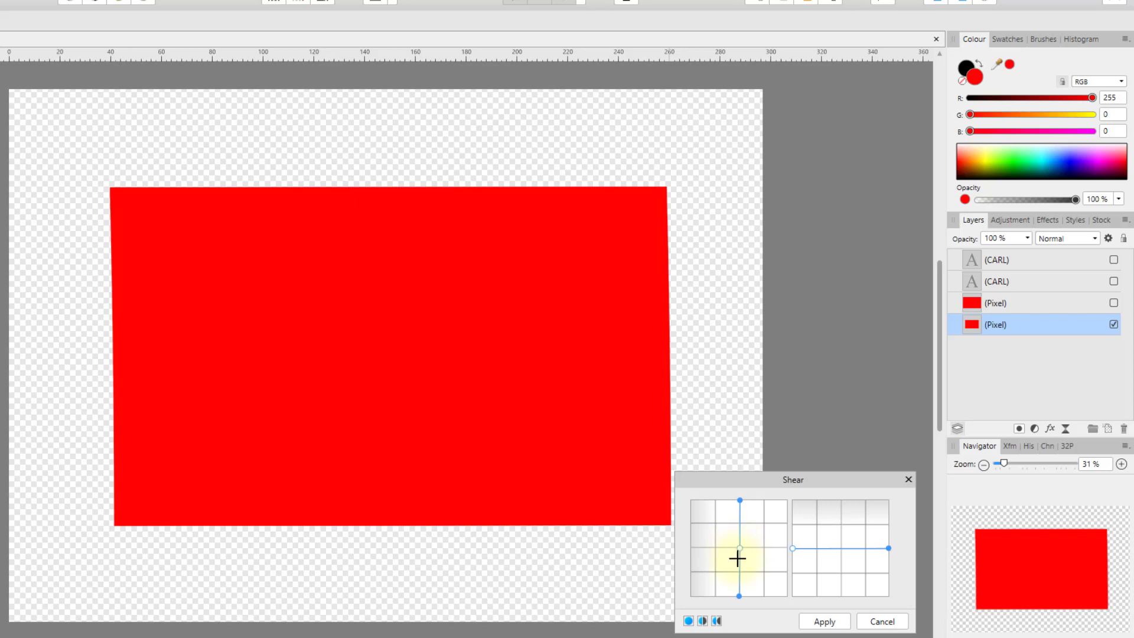
mouse_move(738, 548)
mouse_down()
mouse_move(728, 550)
mouse_move(759, 553)
mouse_move(728, 555)
mouse_move(740, 551)
mouse_up()
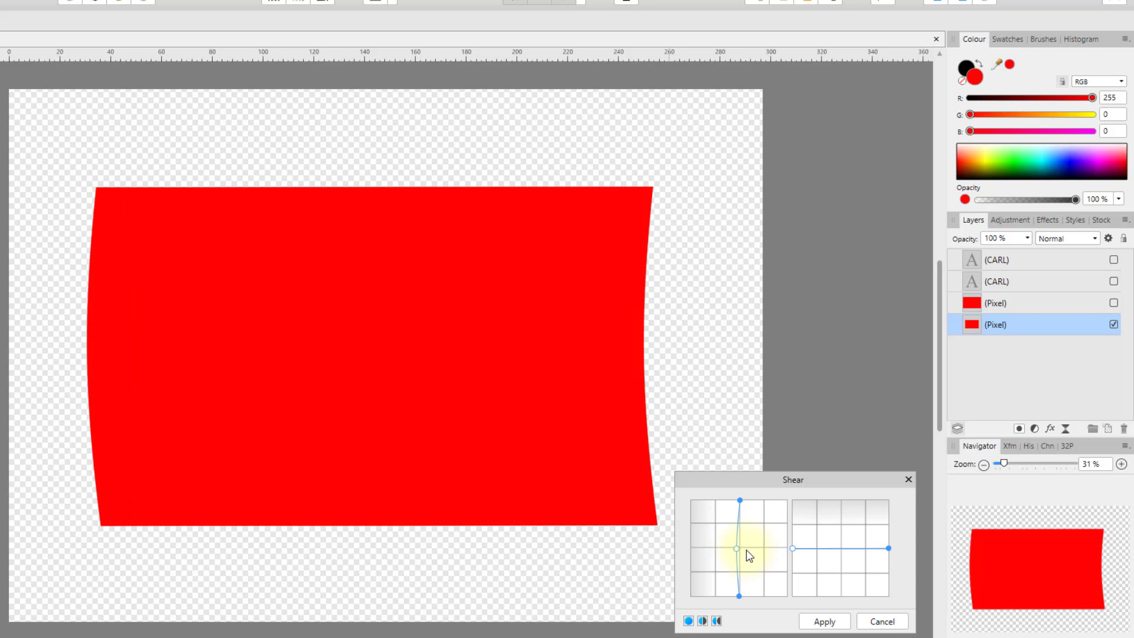
click(736, 583)
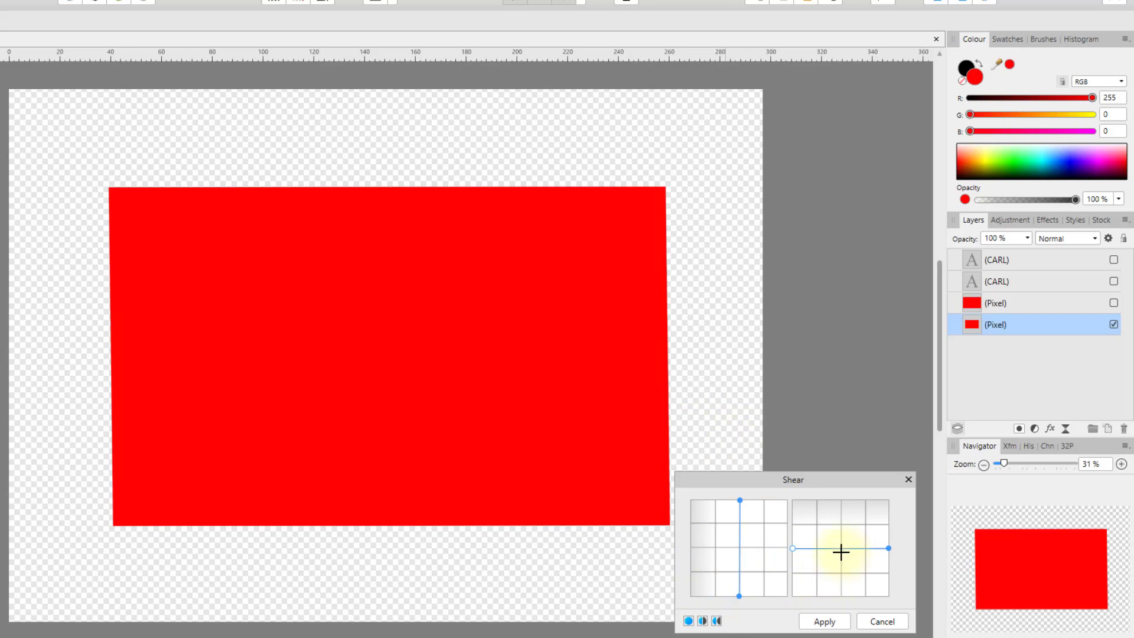
Step: Arch the horizontal shear curve by adding a middle node and lowering both end nodes about one grid cell, and apply the filter
mouse_move(841, 549)
mouse_down()
mouse_move(848, 535)
mouse_move(850, 569)
mouse_move(842, 528)
mouse_move(842, 548)
mouse_up()
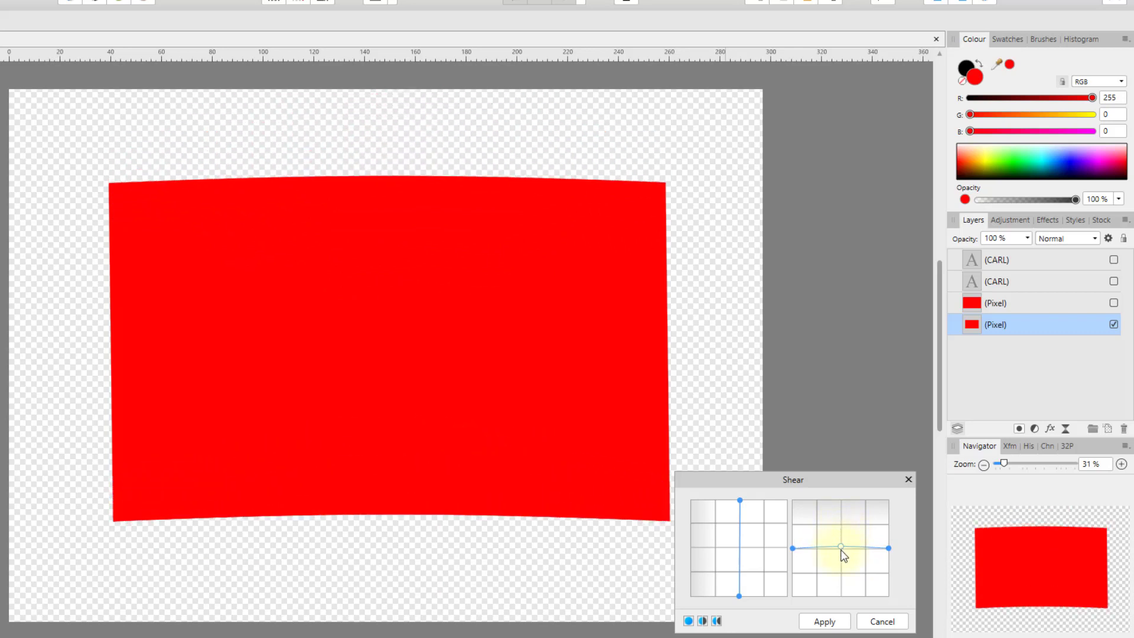
drag(843, 555, 841, 552)
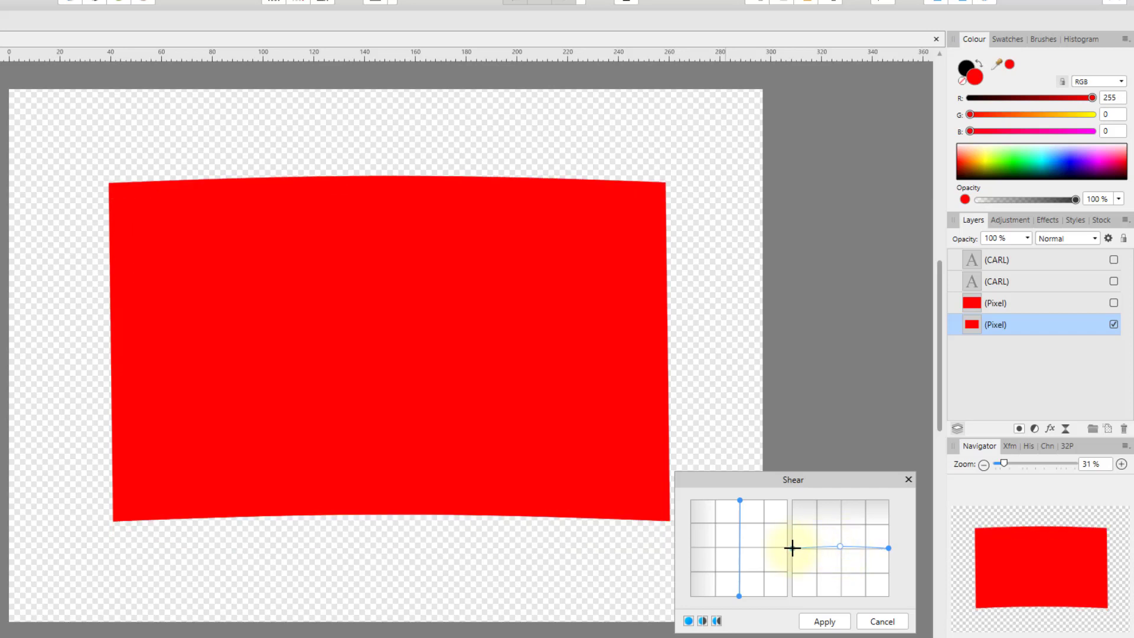
drag(792, 548, 792, 574)
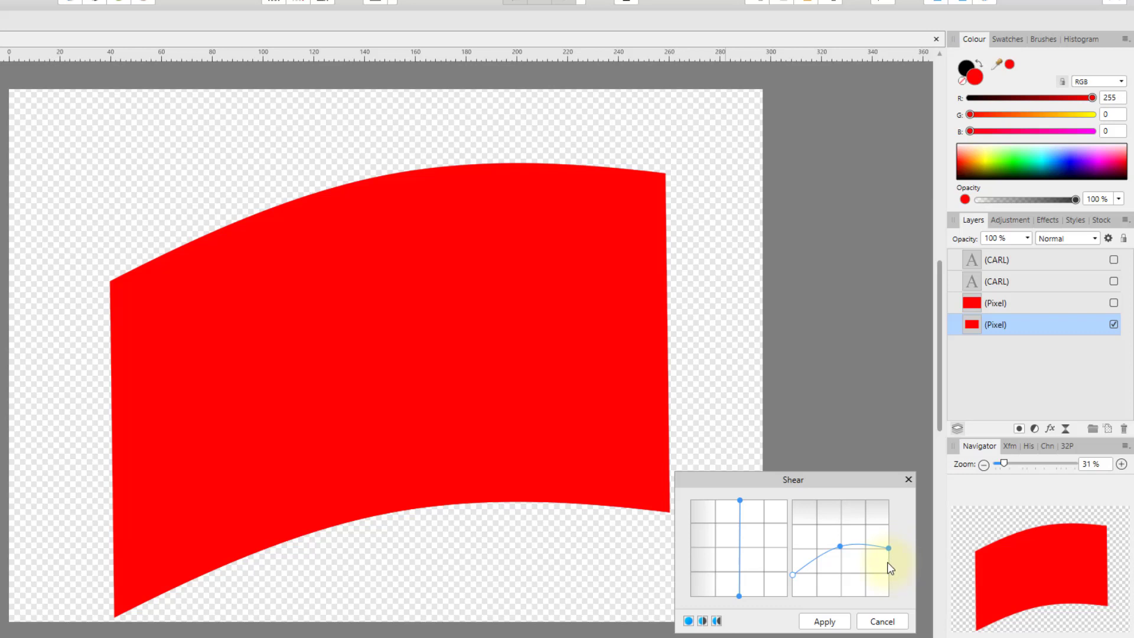
drag(888, 548, 890, 574)
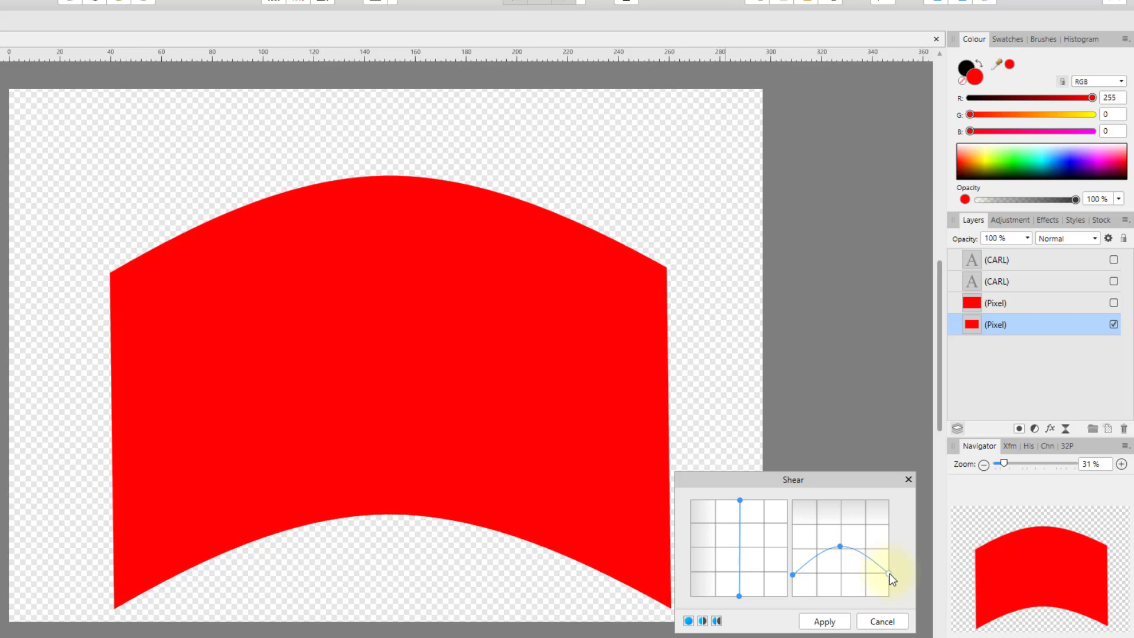
click(842, 623)
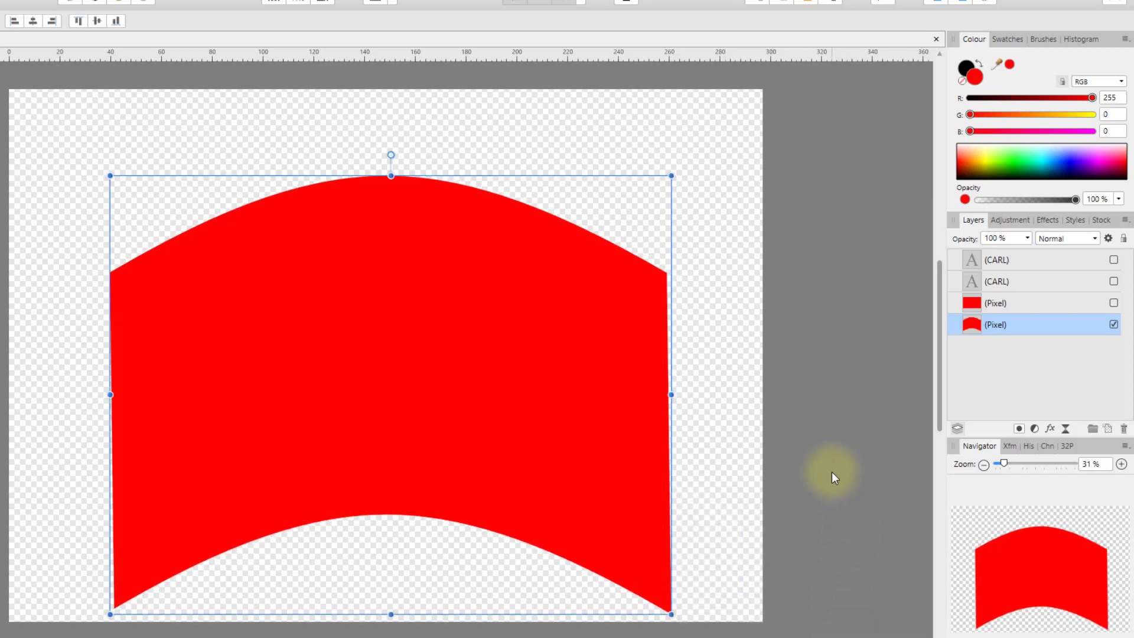
Step: Compare the arched pixel layer with the undistorted pixel rectangle by toggling each layer's visibility
click(1113, 324)
click(1113, 303)
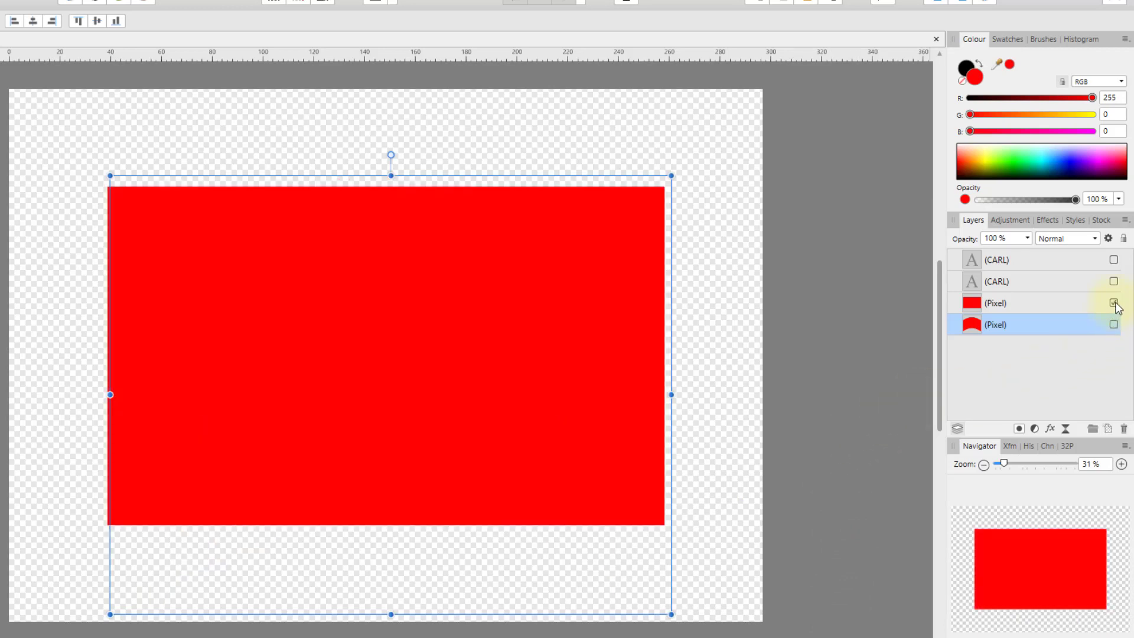
click(1113, 303)
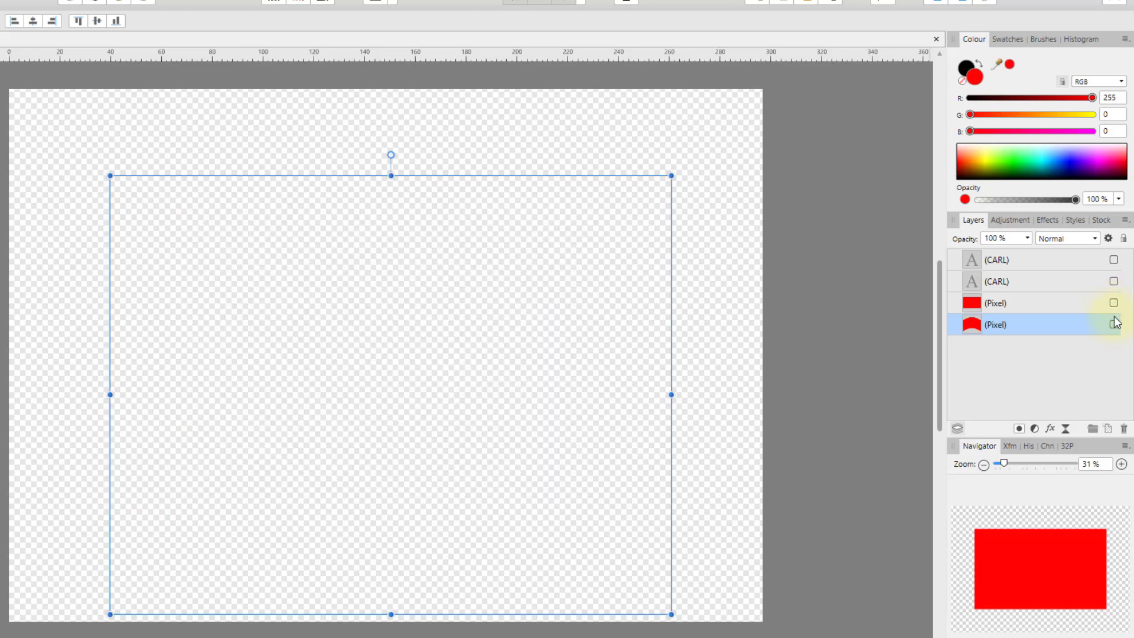
click(1113, 325)
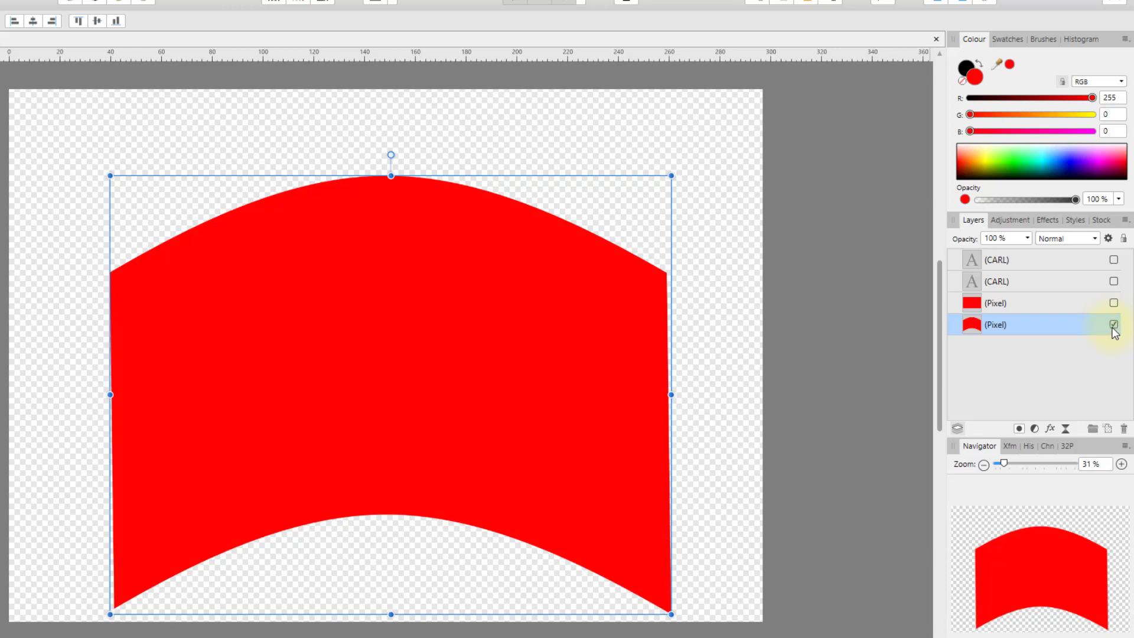
Step: Hide the arched pixel layer, and select and show the topmost text layer
click(1114, 325)
click(1065, 263)
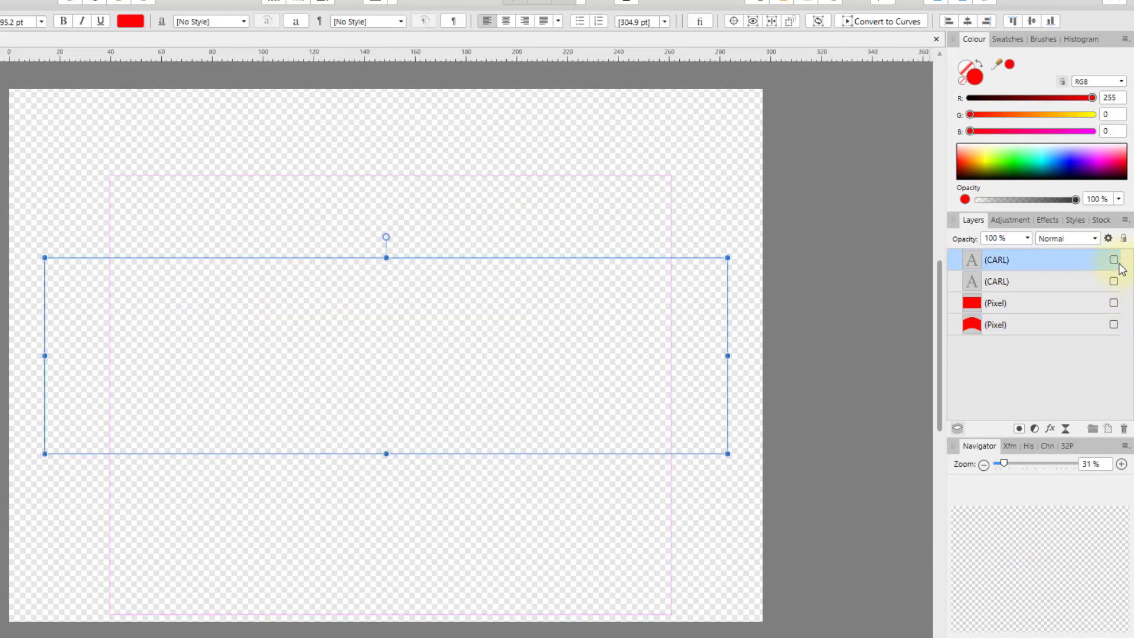
click(1113, 260)
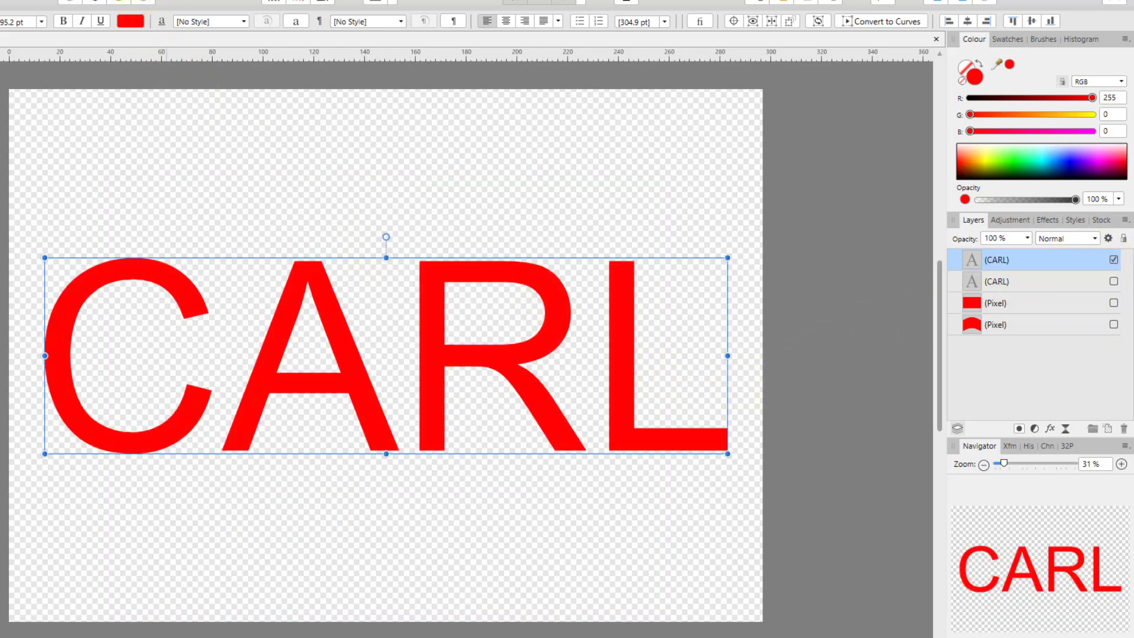
Step: Start the Shear distort filter on the topmost text and bow the vertical curve slightly left at its midpoint
click(127, 0)
mouse_move(171, 33)
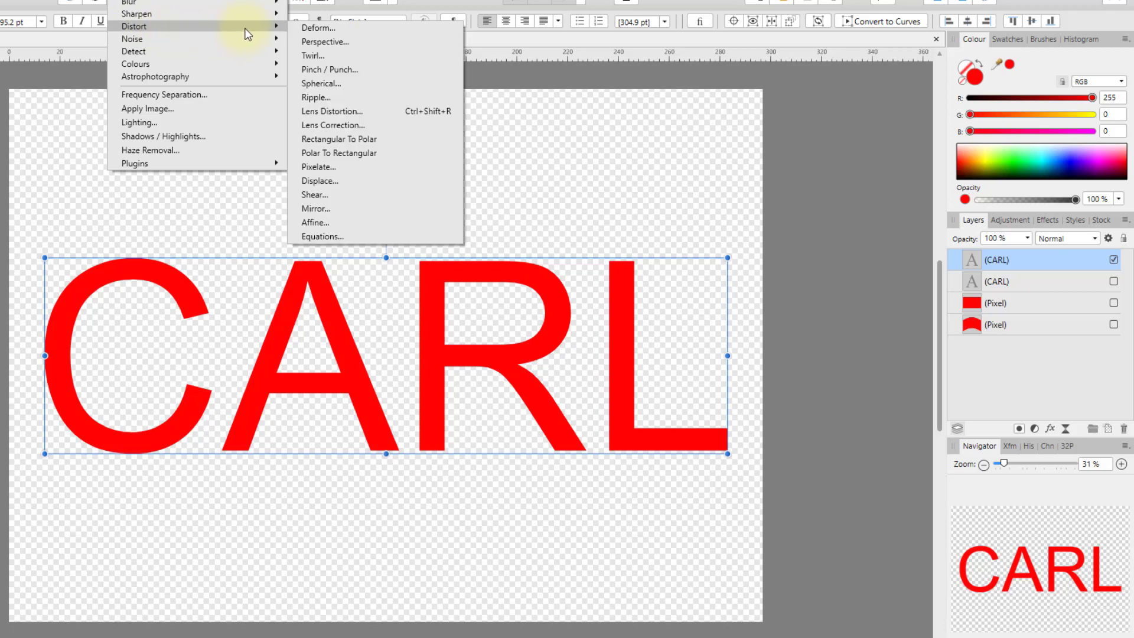
click(321, 193)
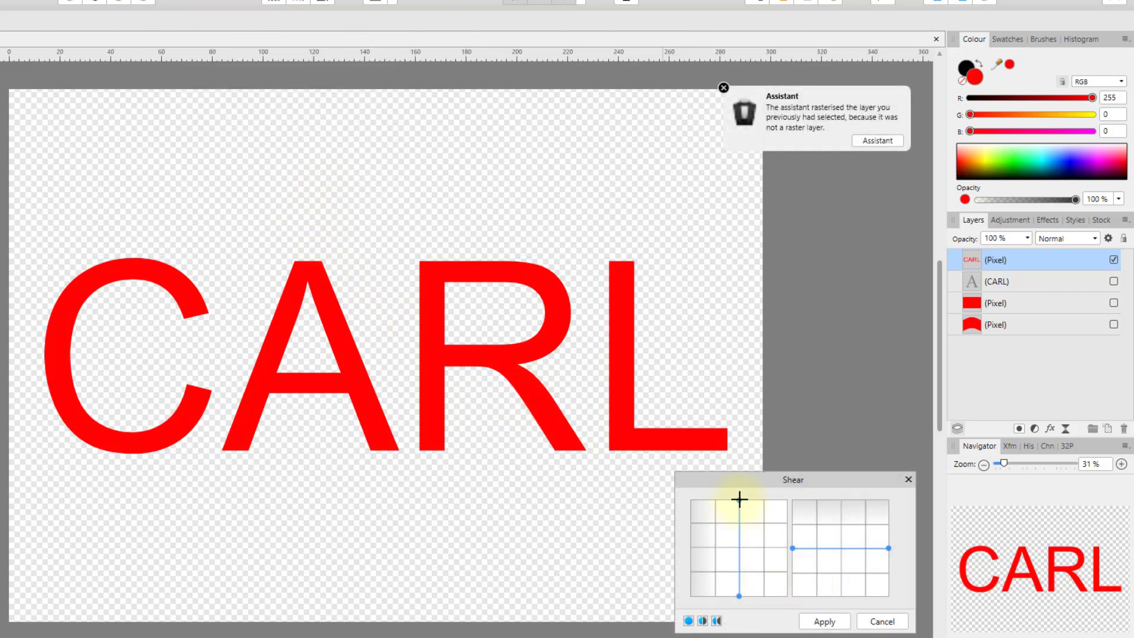
drag(738, 544, 734, 548)
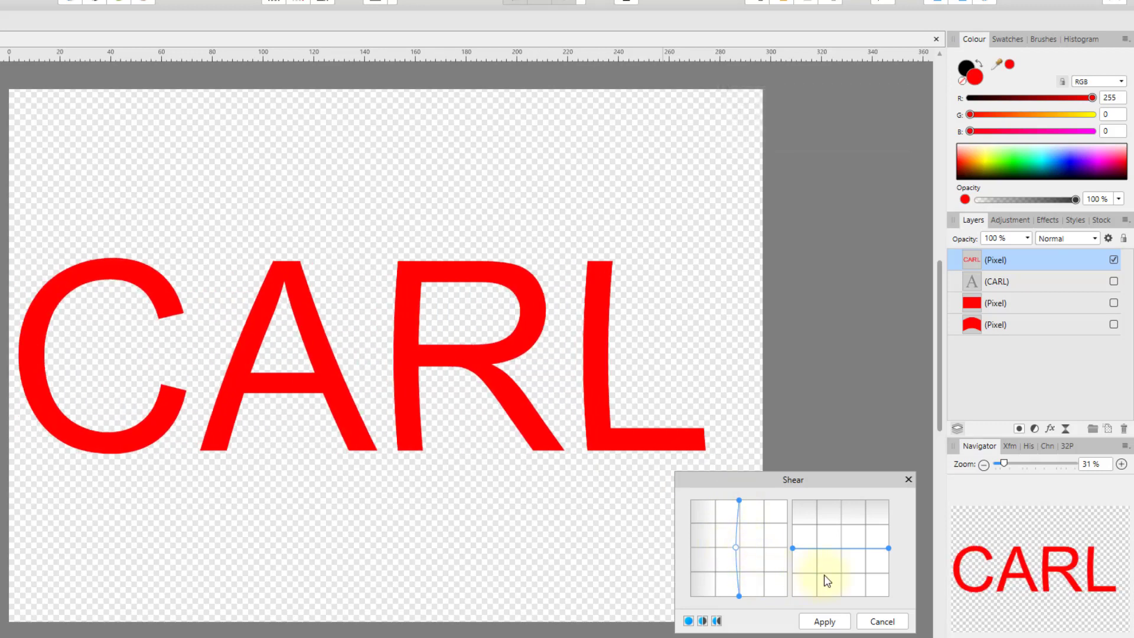
Step: Sag the horizontal shear curve with a node added and moved down and right of centre, and apply the filter to the text
mouse_move(842, 548)
mouse_down()
mouse_move(880, 561)
mouse_move(864, 555)
mouse_up()
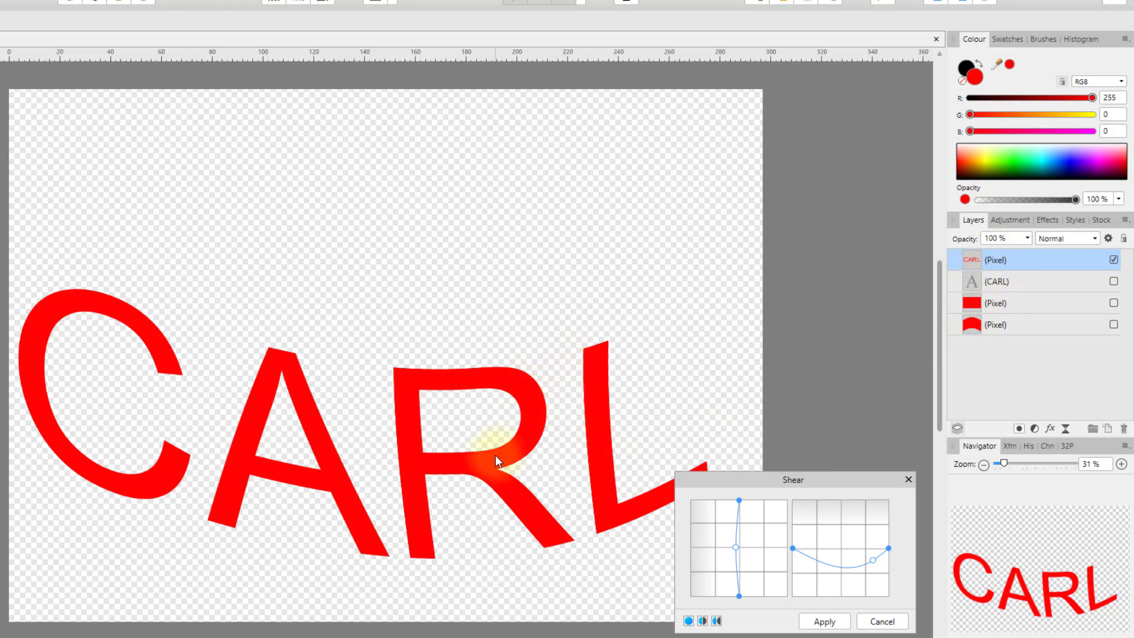
scroll(200, 406, up, 6)
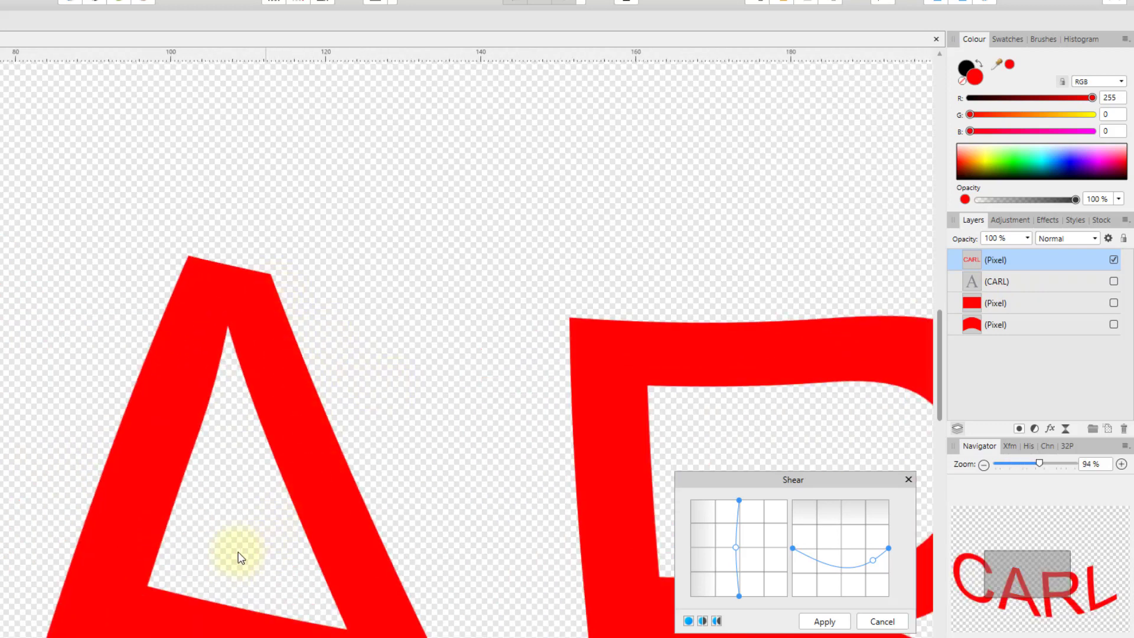
scroll(479, 328, down, 6)
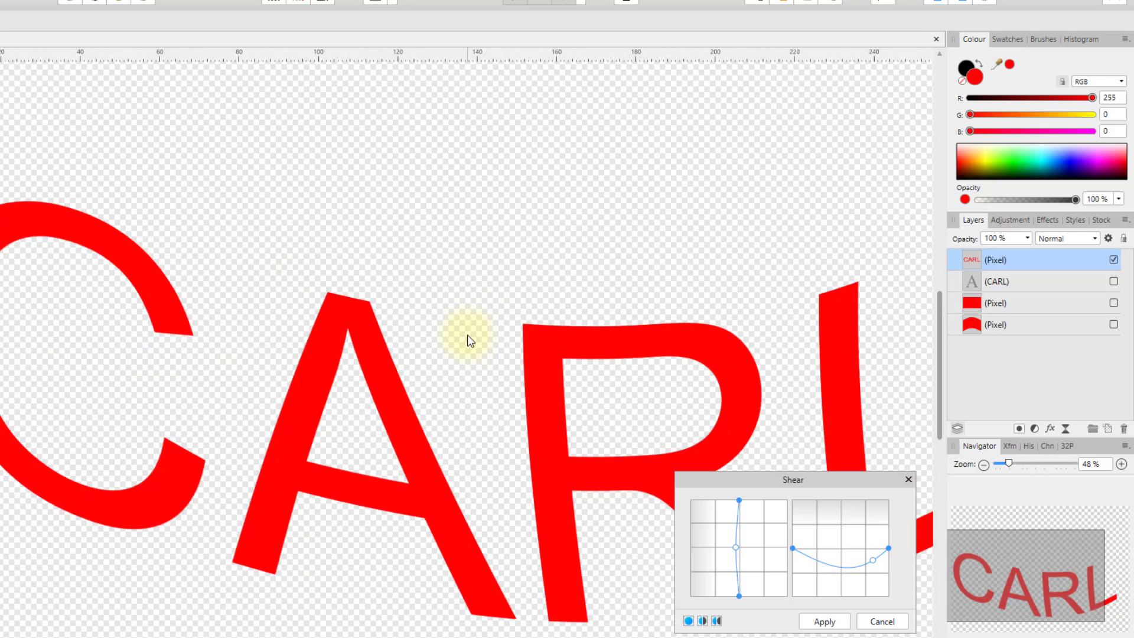
click(822, 622)
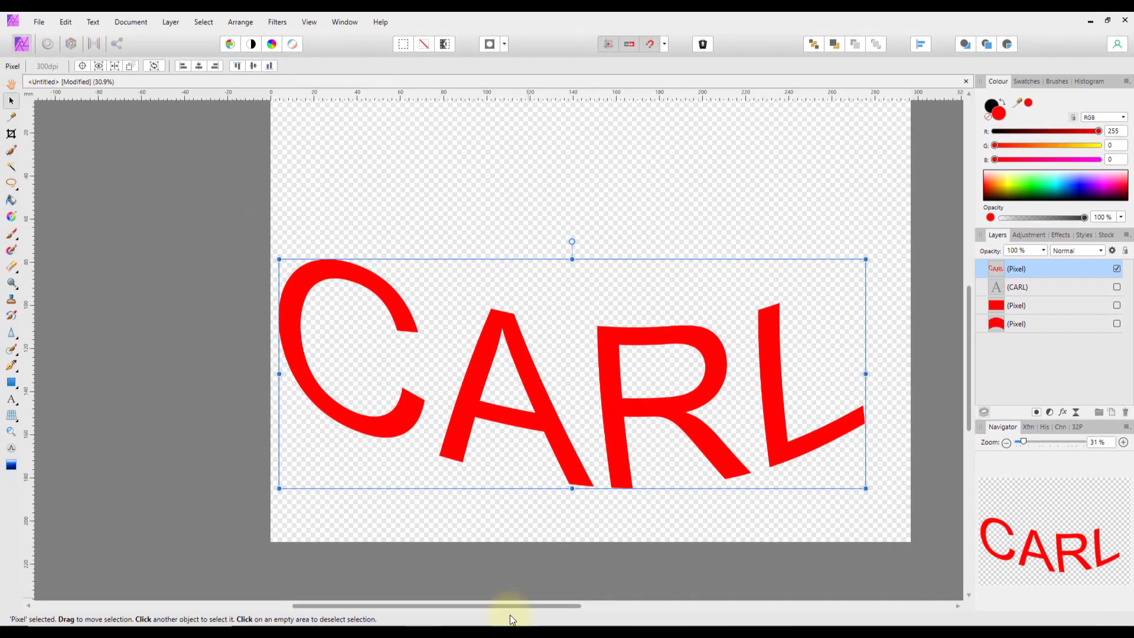
drag(519, 607, 550, 612)
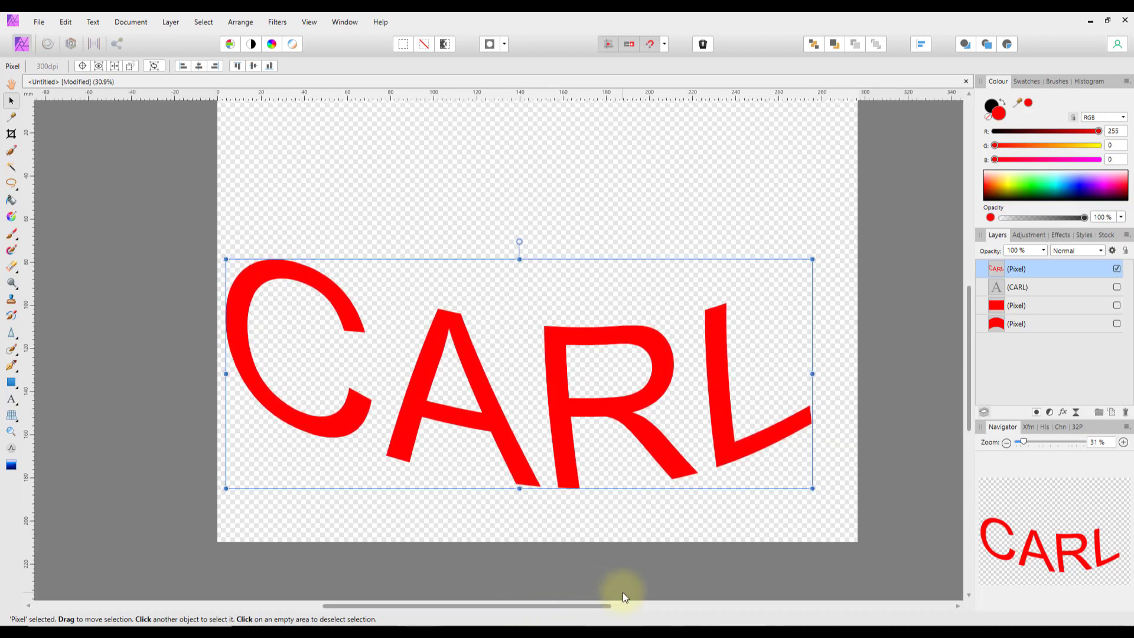